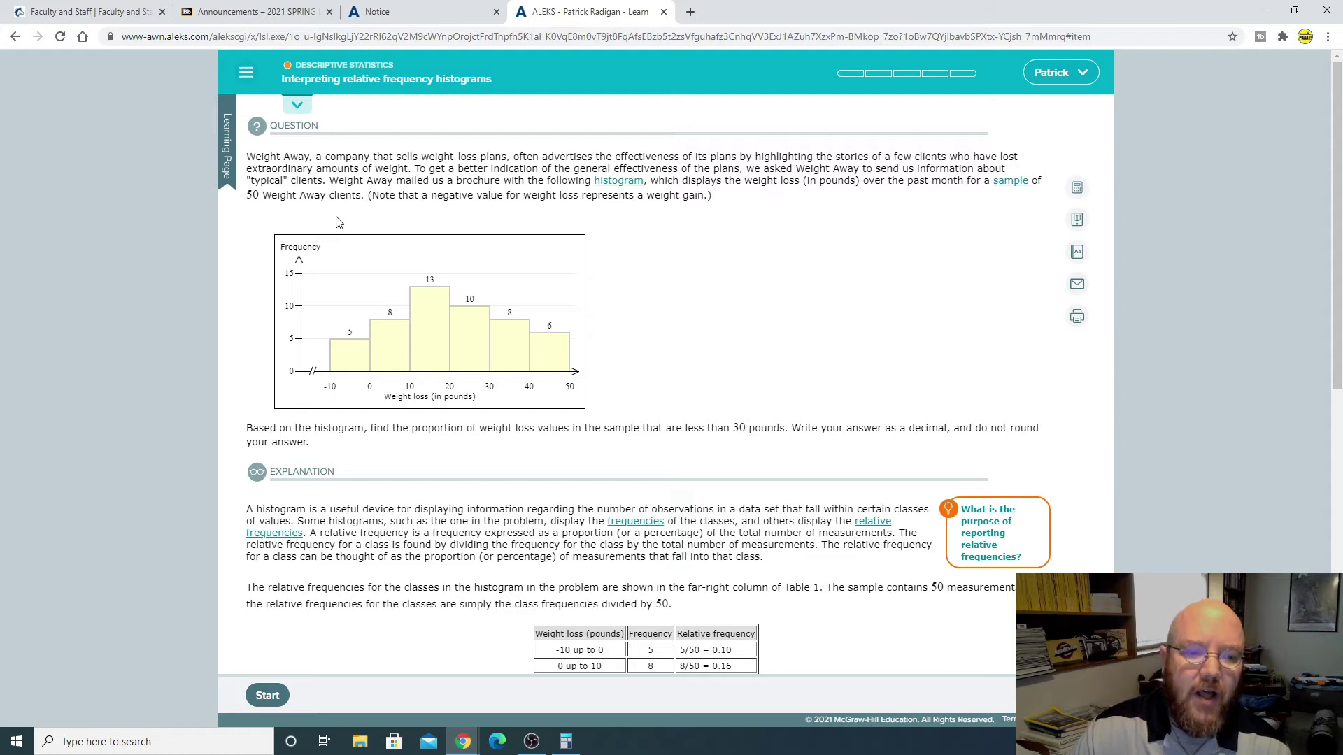
Step: Load the test-score relative-frequency histogram problem and open the built-in calculator
scroll(433, 502, "down", 10)
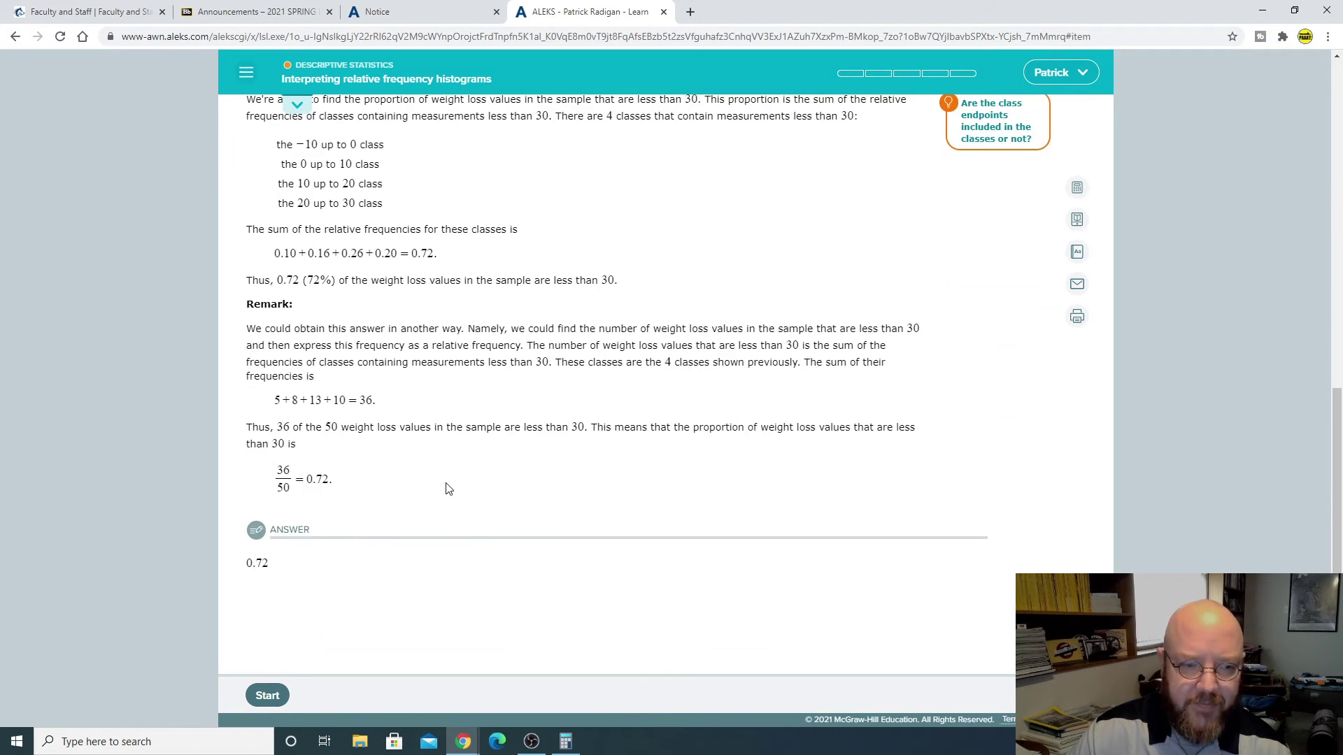
scroll(448, 486, "up", 10)
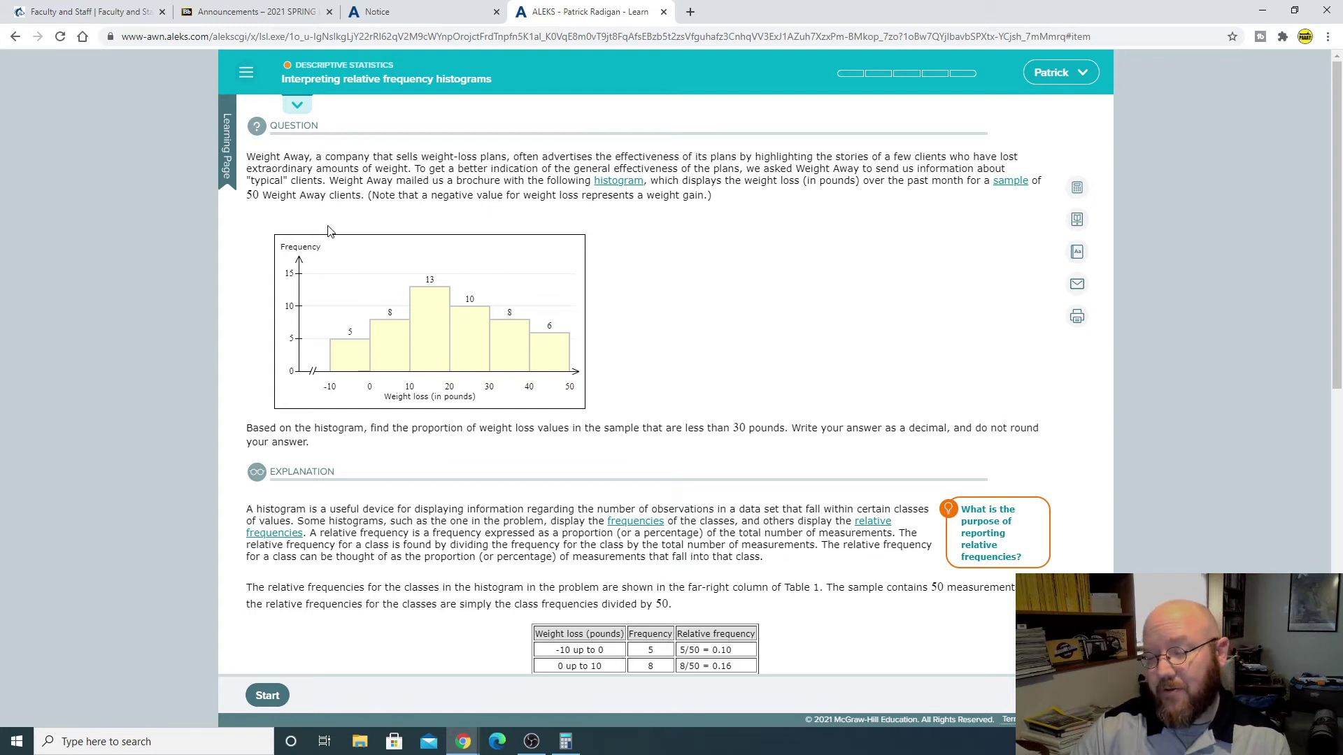
scroll(677, 296, "down", 8)
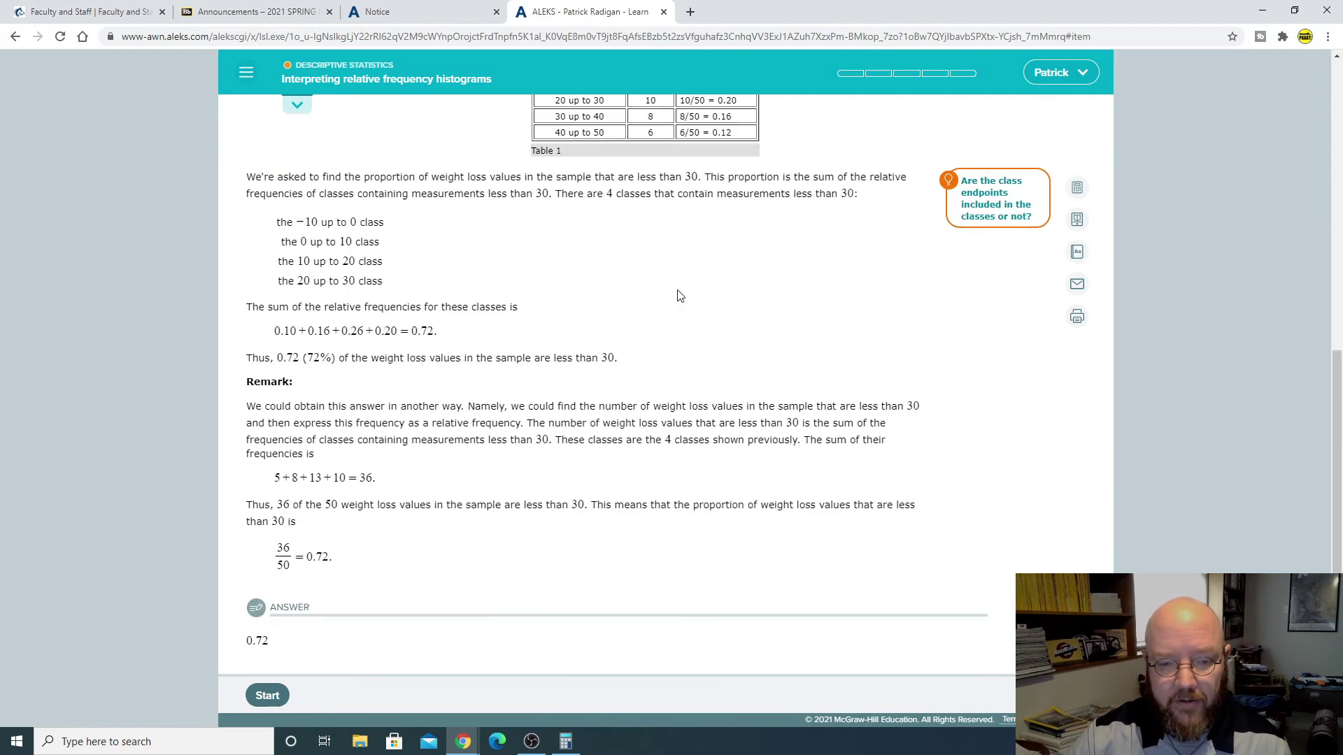
scroll(677, 296, "down", 1)
left_click(267, 695)
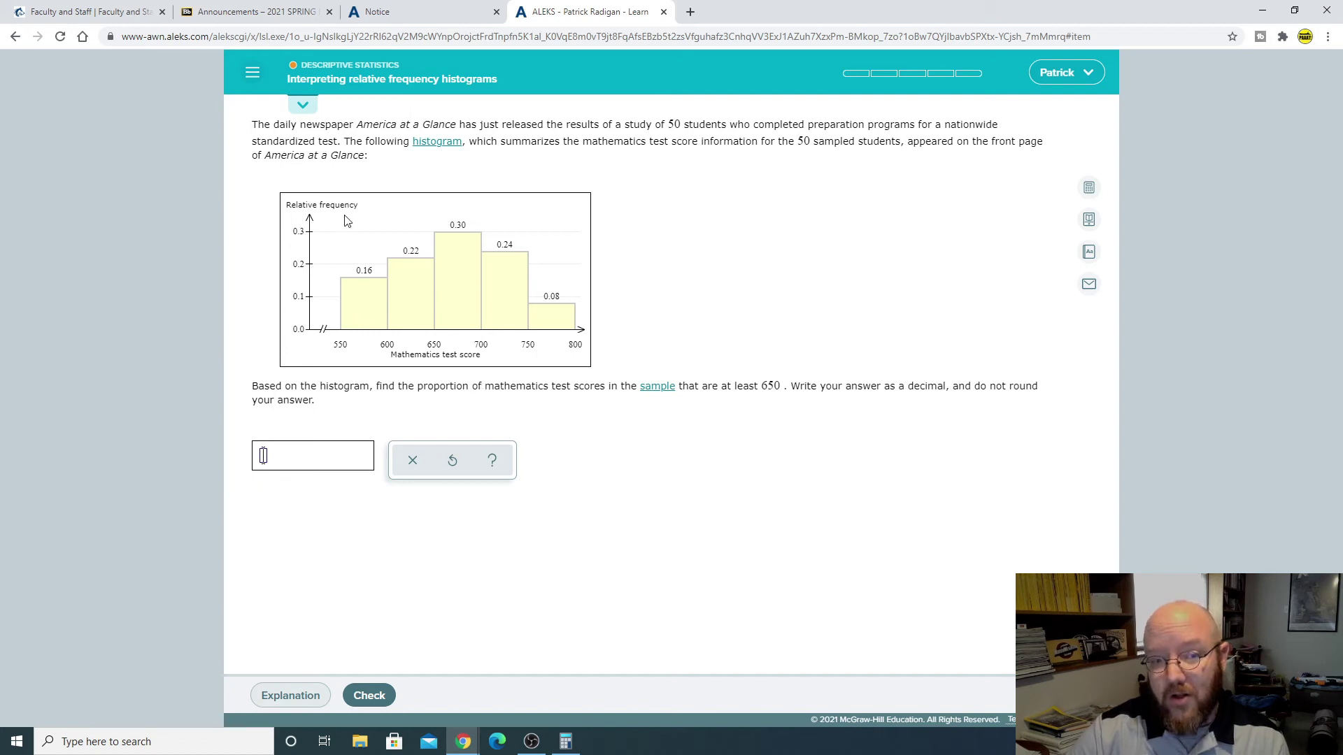
left_click(1100, 182)
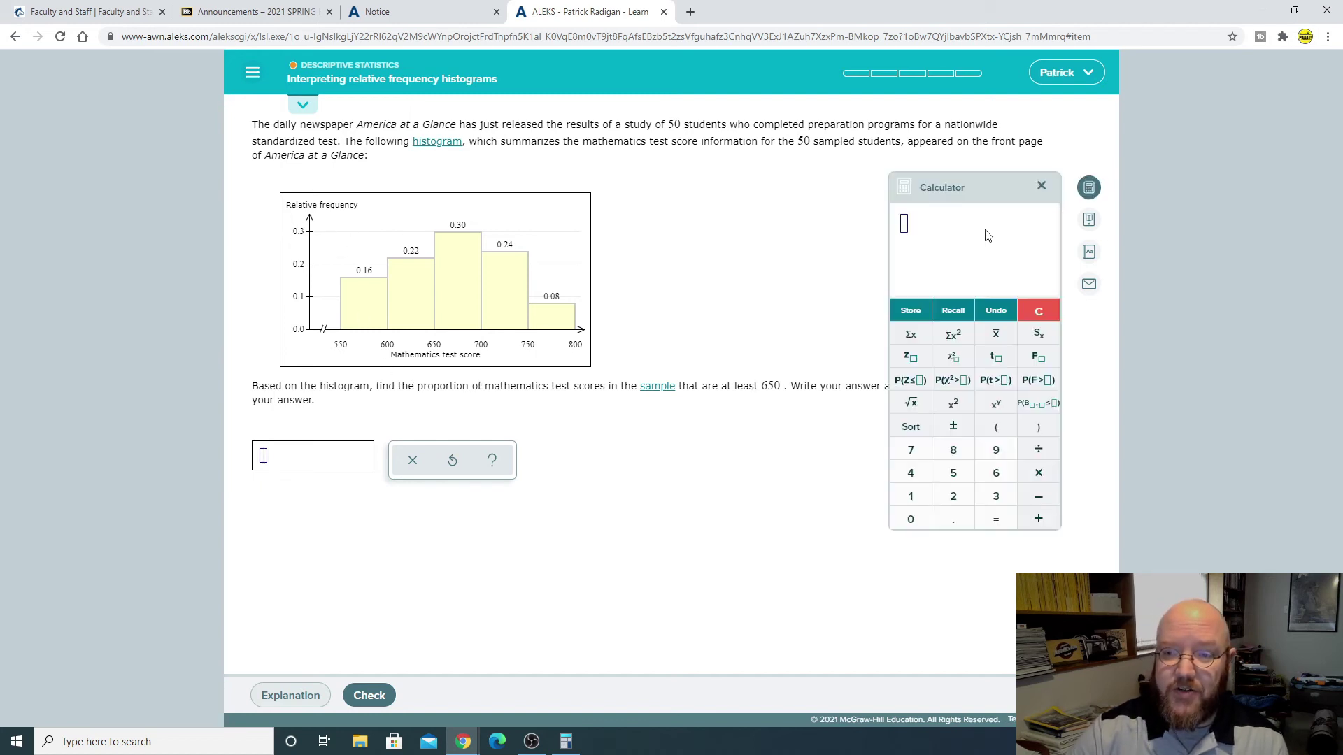
Step: Add the 0.30, 0.24 and 0.08 bars in the calculator to get 0.62, then close it
left_click_drag(937, 187, 898, 425)
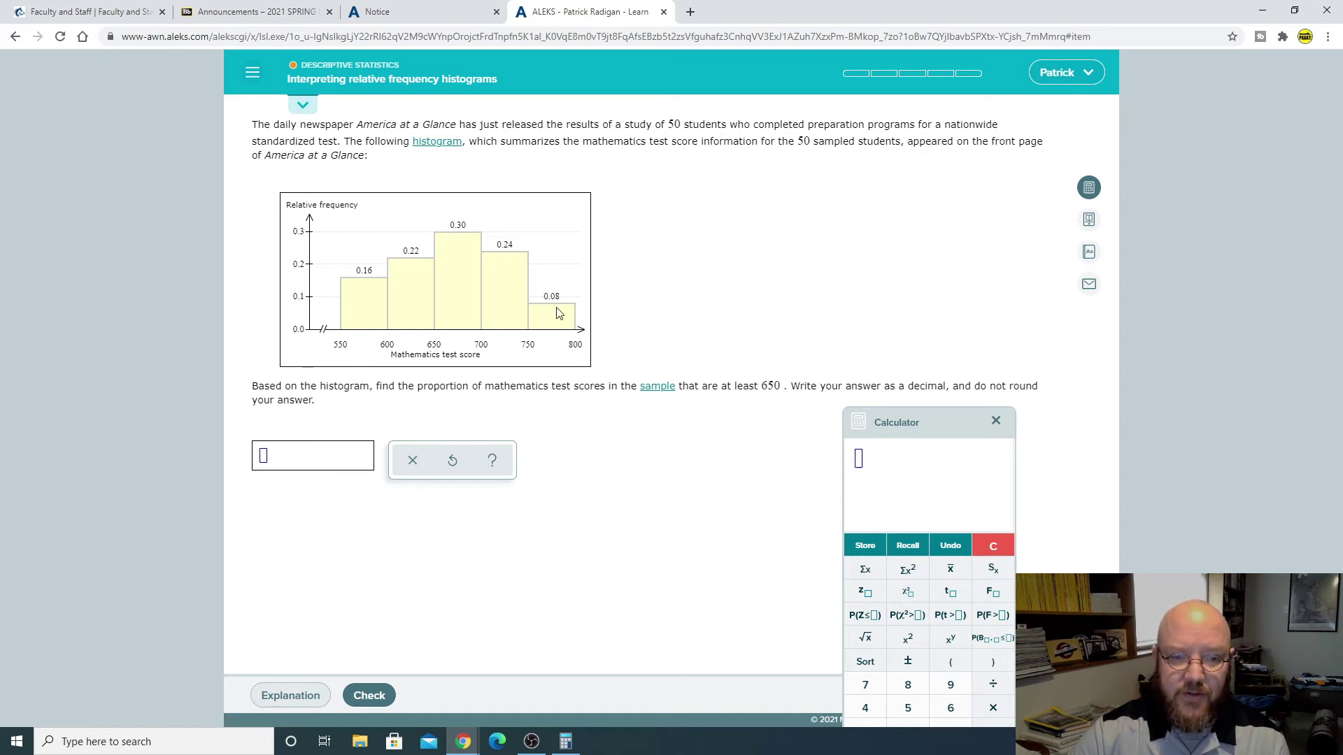
left_click_drag(917, 428, 852, 210)
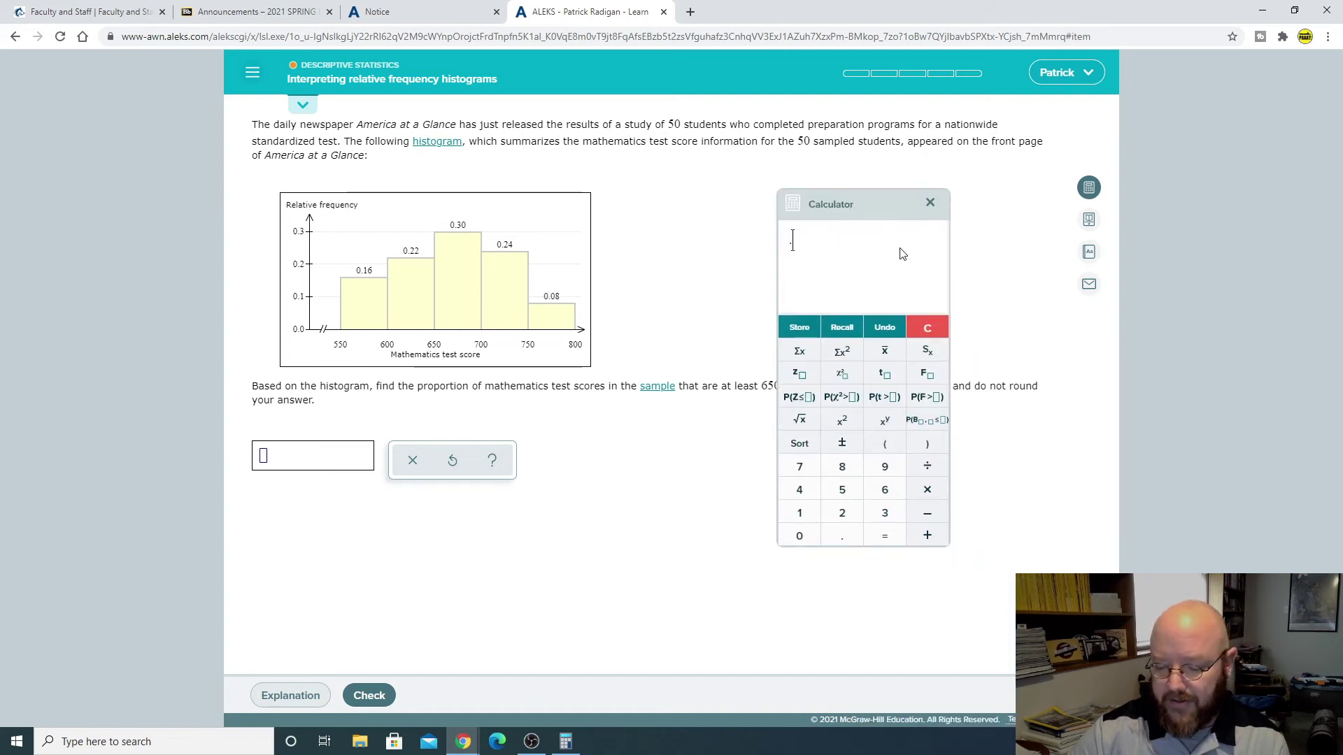
type("3+.2")
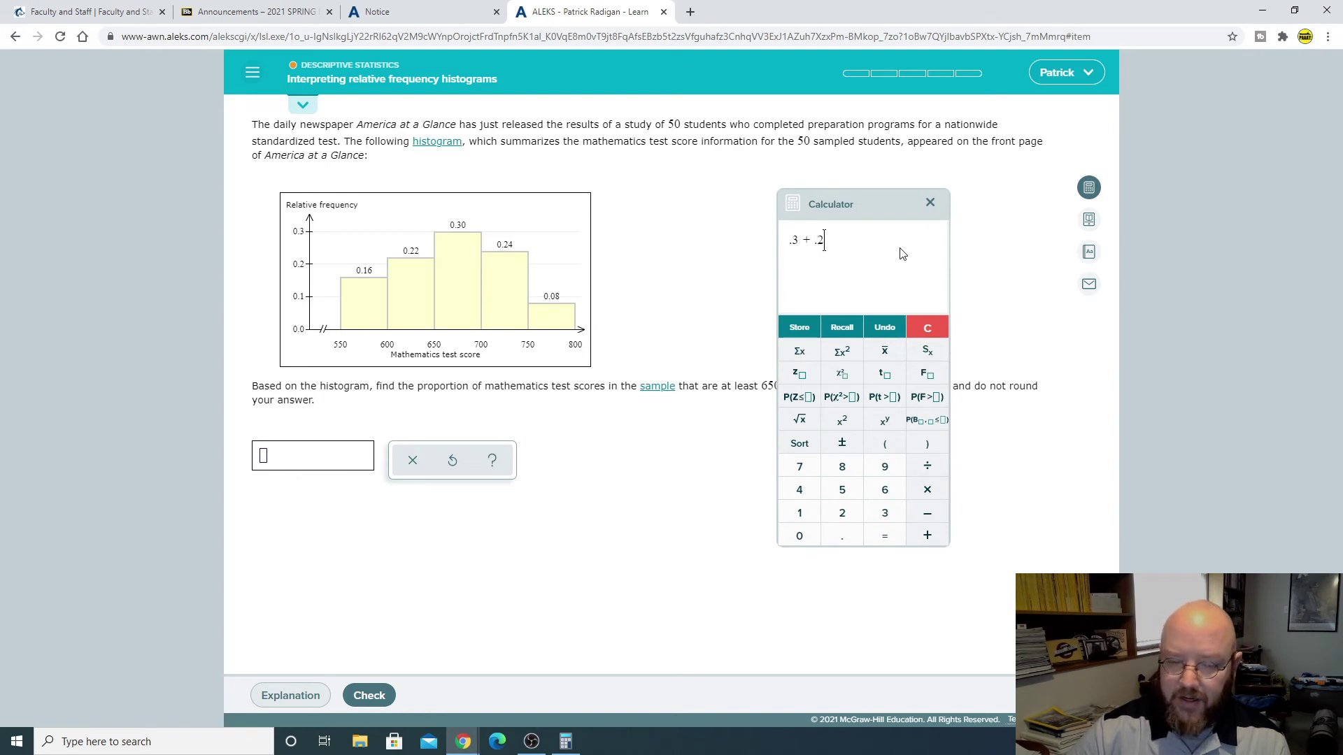
type("4")
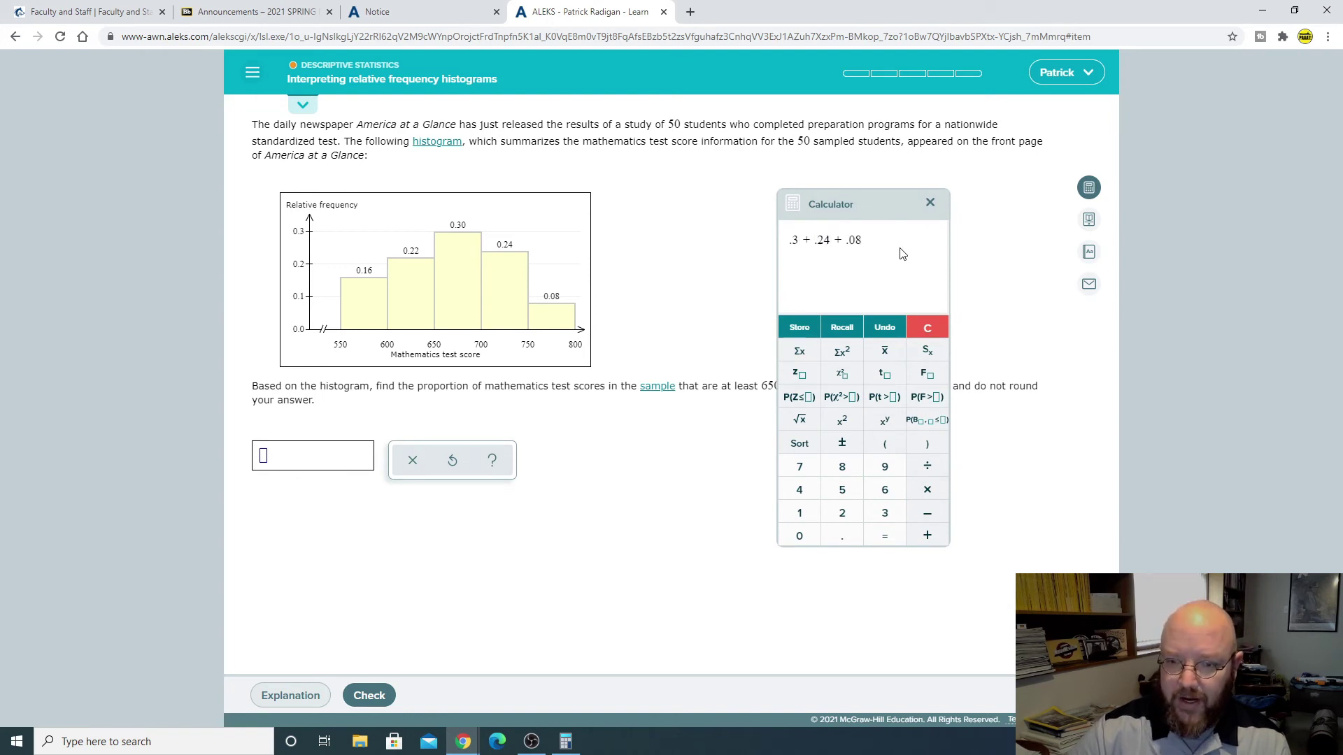
type("+.08")
key("Return")
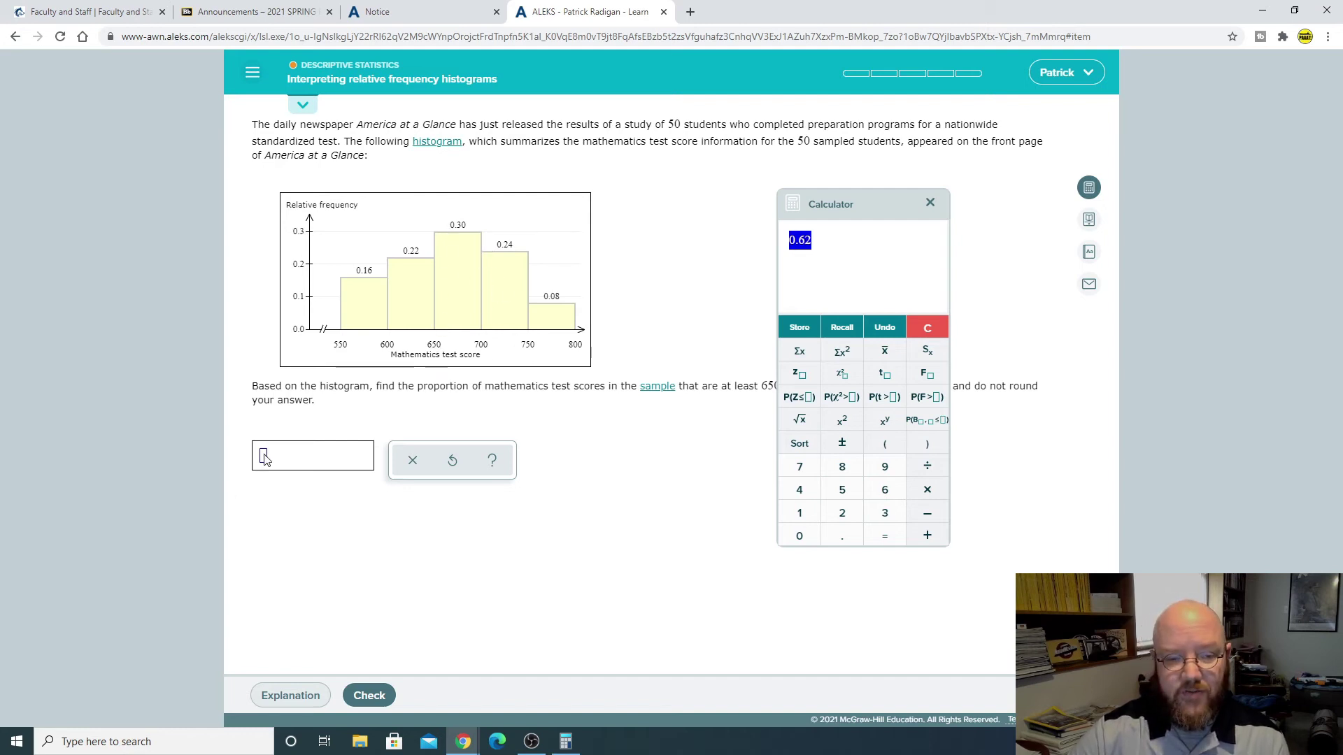
mouse_move(870, 220)
left_mouse_down()
mouse_move(823, 502)
mouse_move(967, 128)
mouse_move(855, 227)
left_mouse_up()
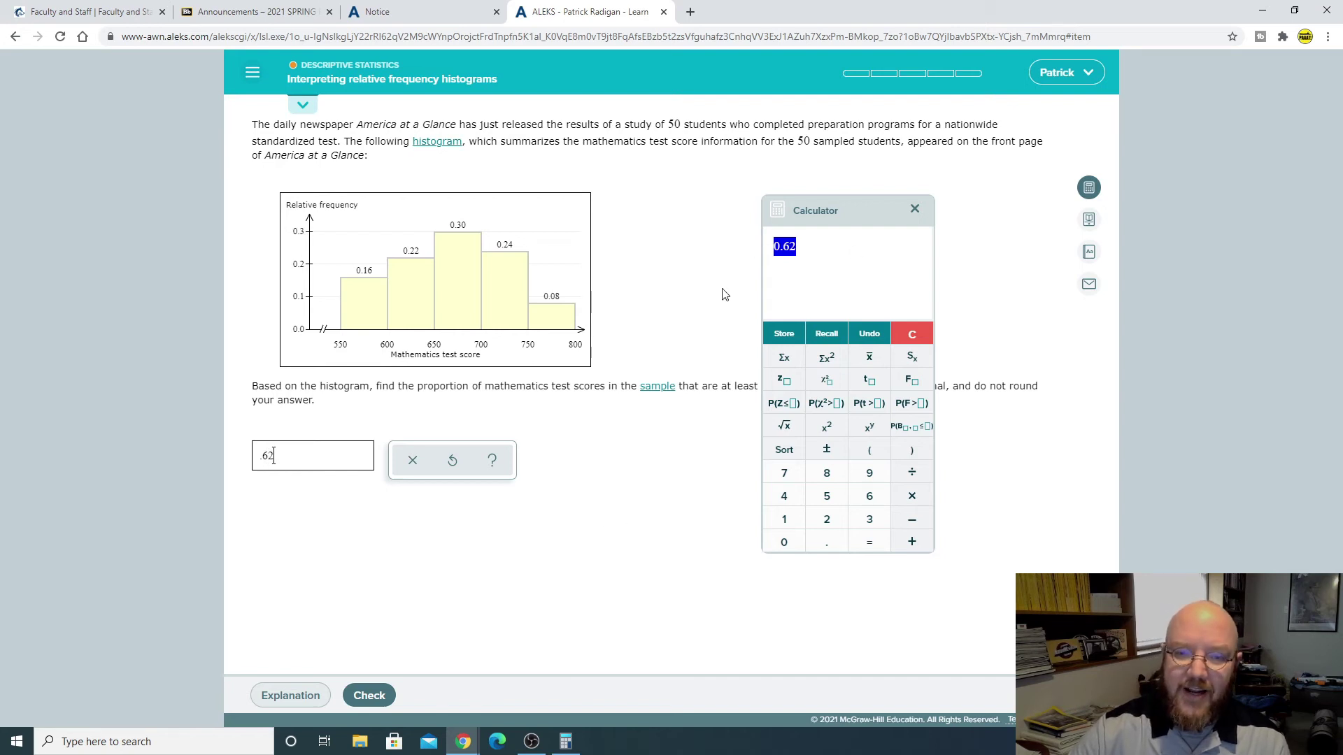
left_click(914, 209)
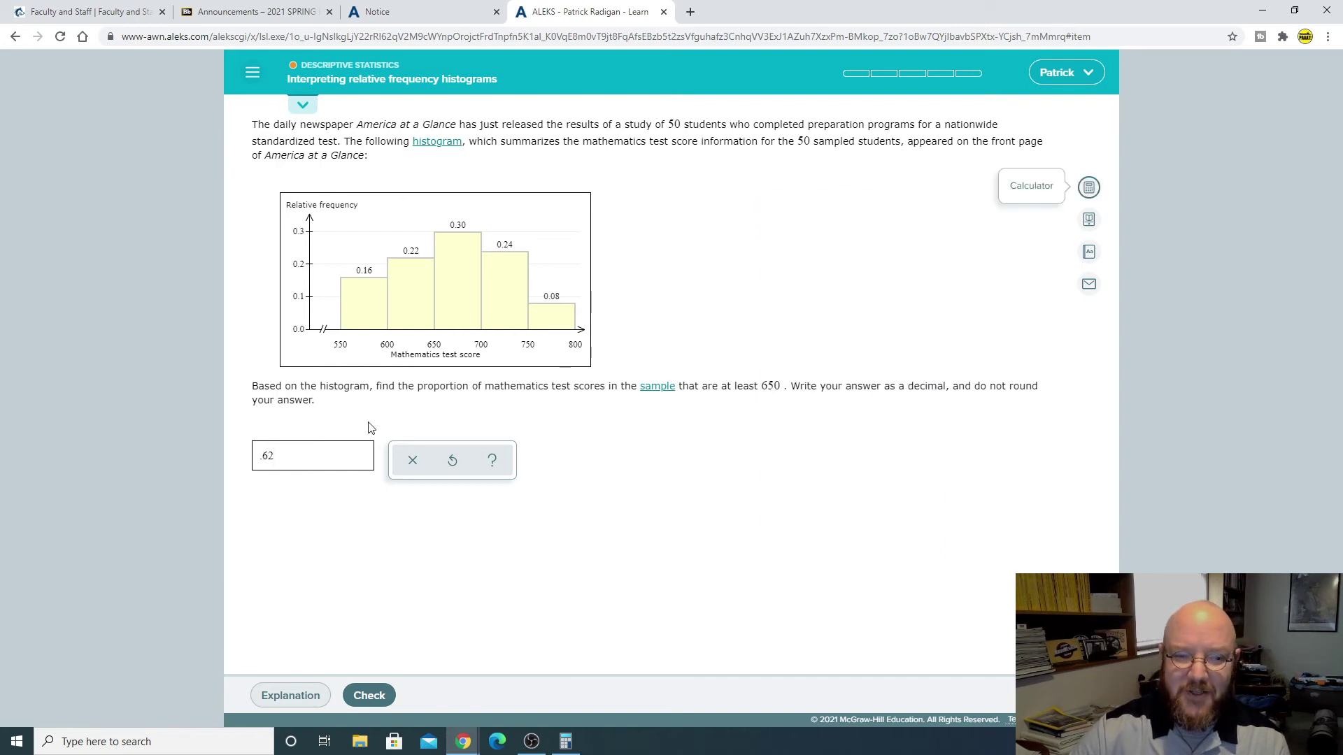
Step: Submit .62 for checking, then load the 25-beam carrying-load histogram problem
left_click(369, 695)
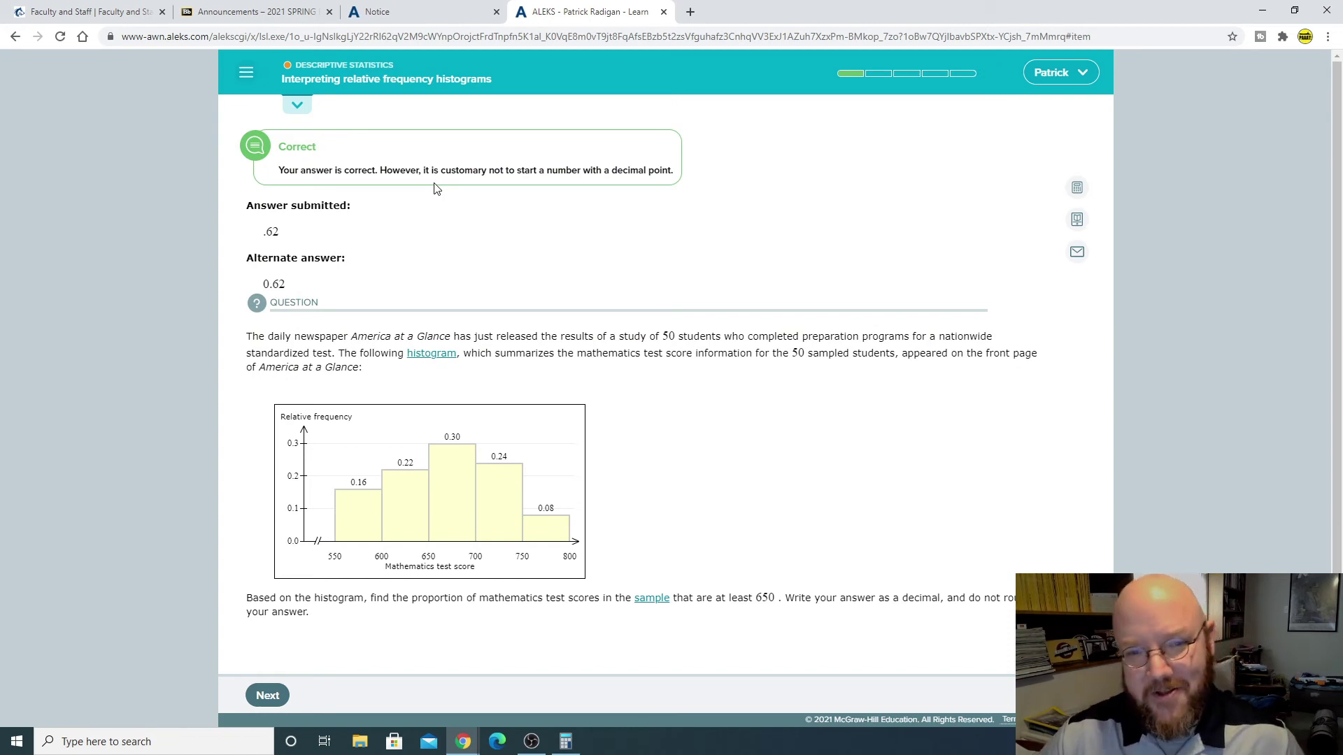
scroll(684, 278, "down", 1)
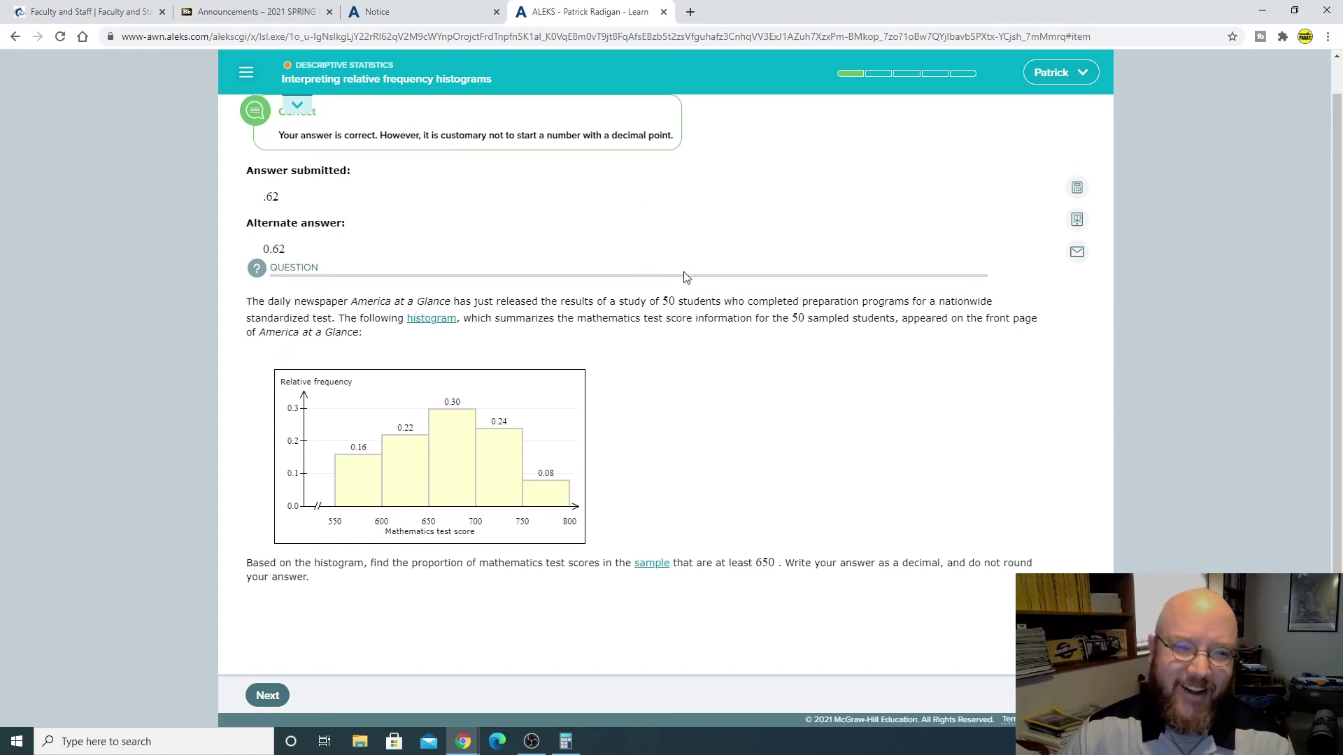
scroll(684, 278, "up", 1)
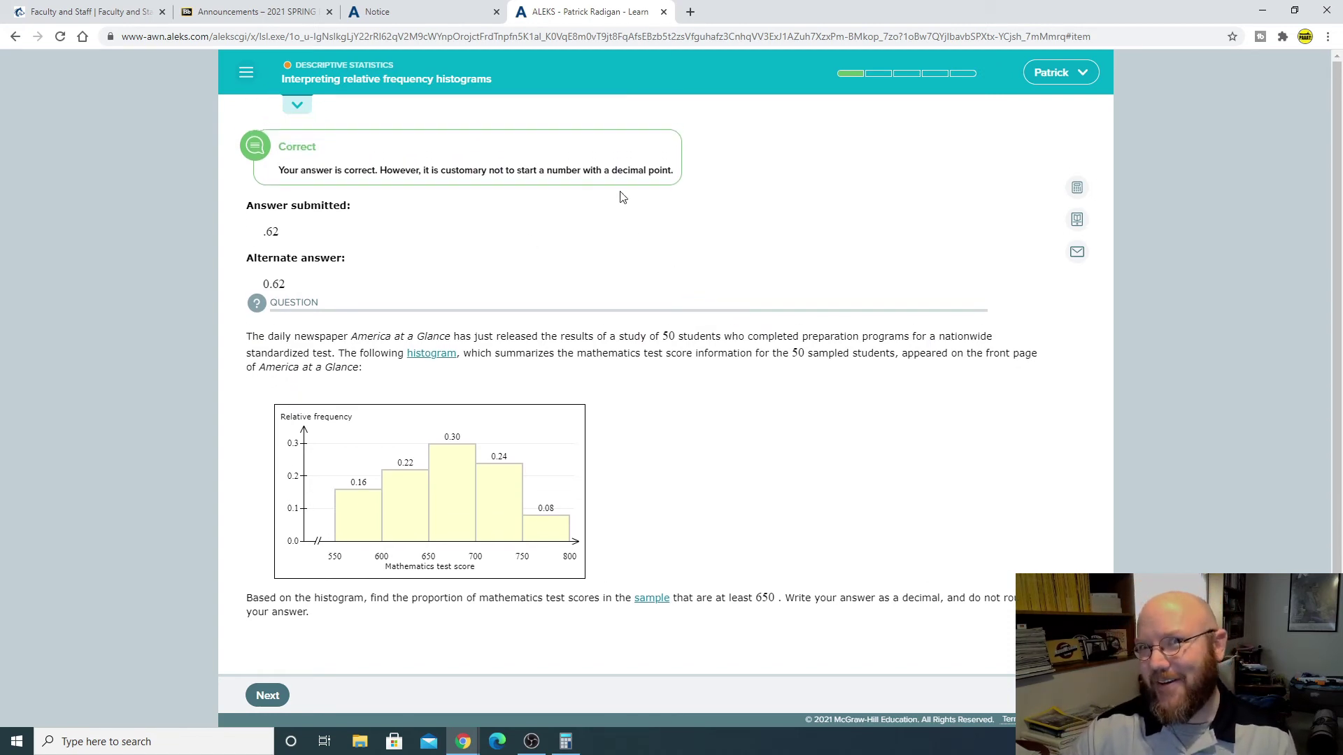
left_click(267, 695)
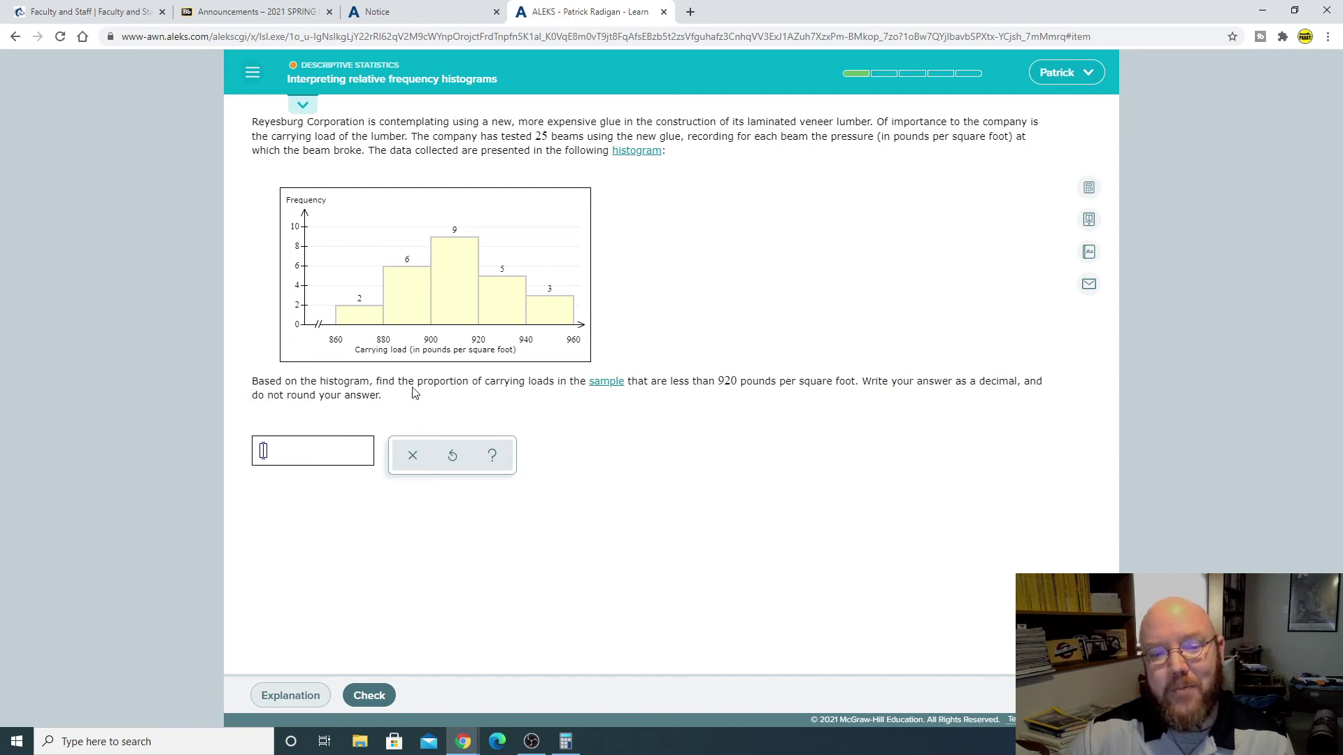
Step: Highlight 'proportion' in the question and open the calculator for the carrying-load problem
left_click_drag(415, 381, 480, 379)
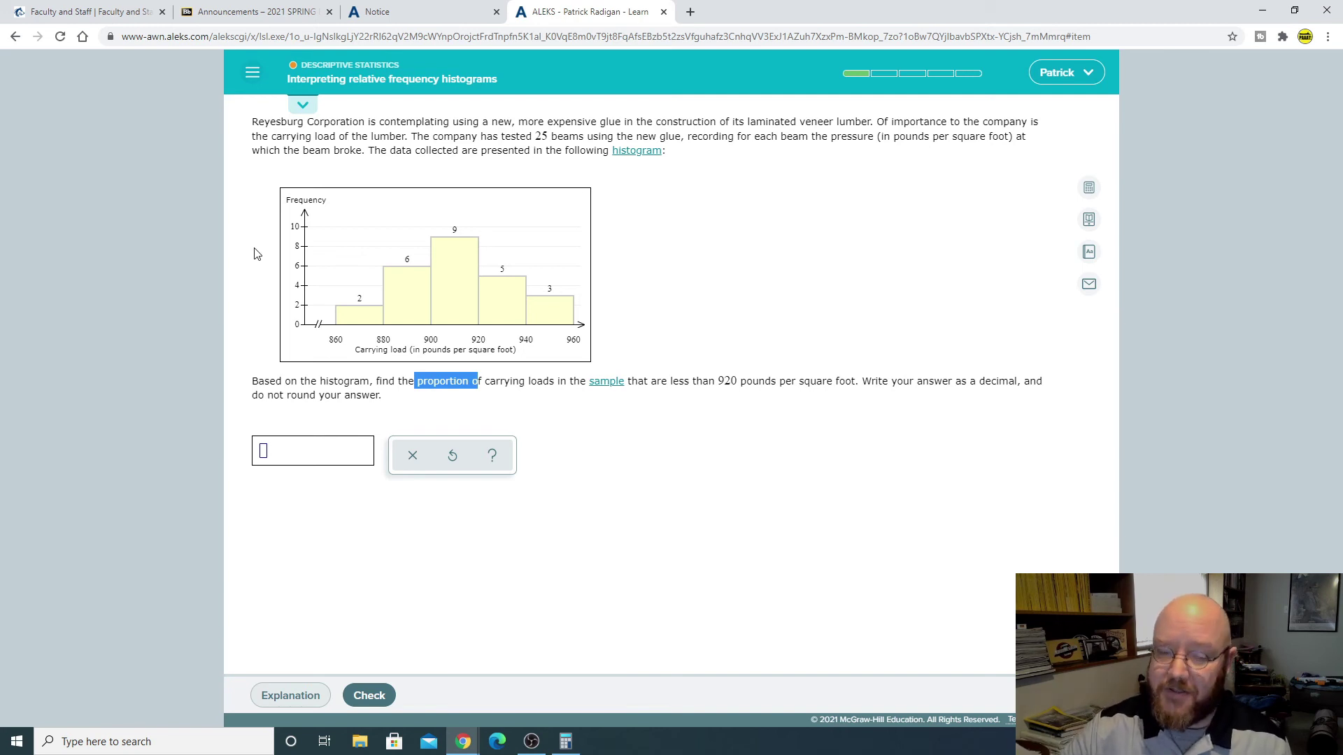
left_click(1089, 188)
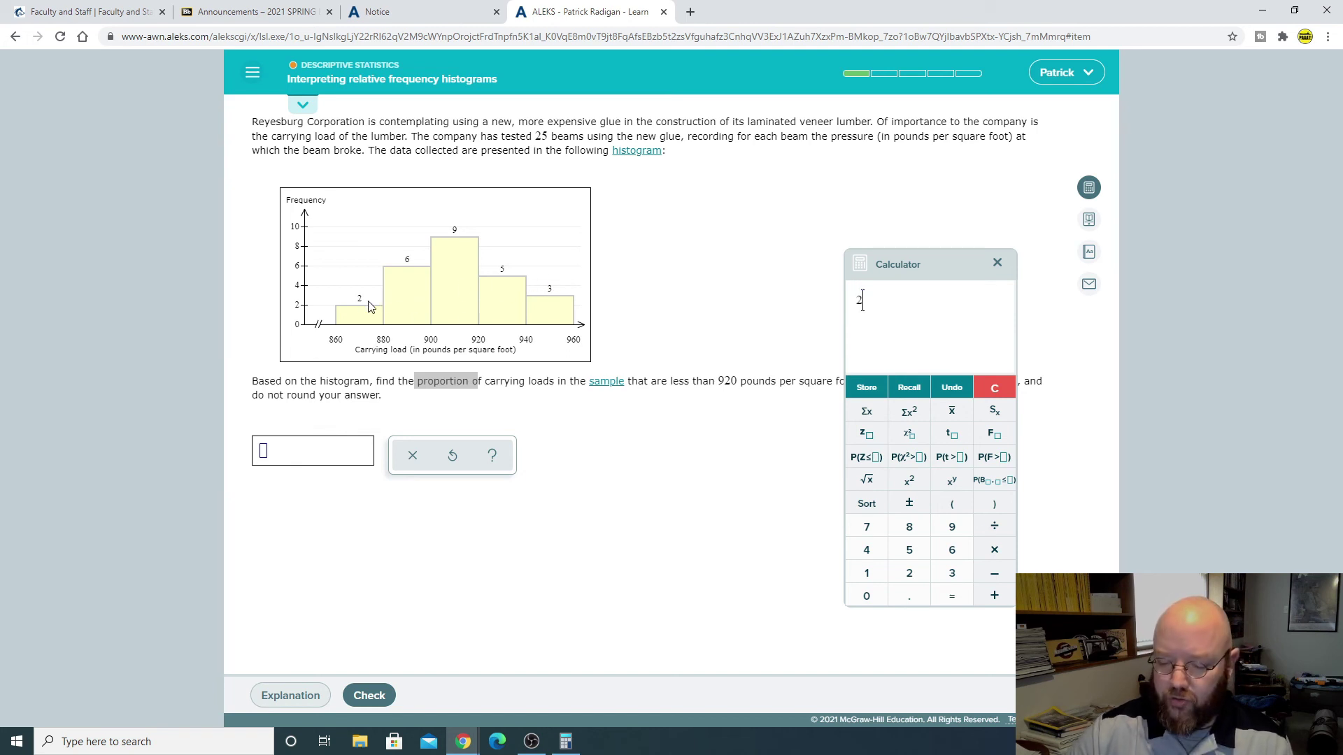
Step: Compute 2+6+9 = 17 beams, then divide by 25 to get 0.68
type("+6+9")
key("Return")
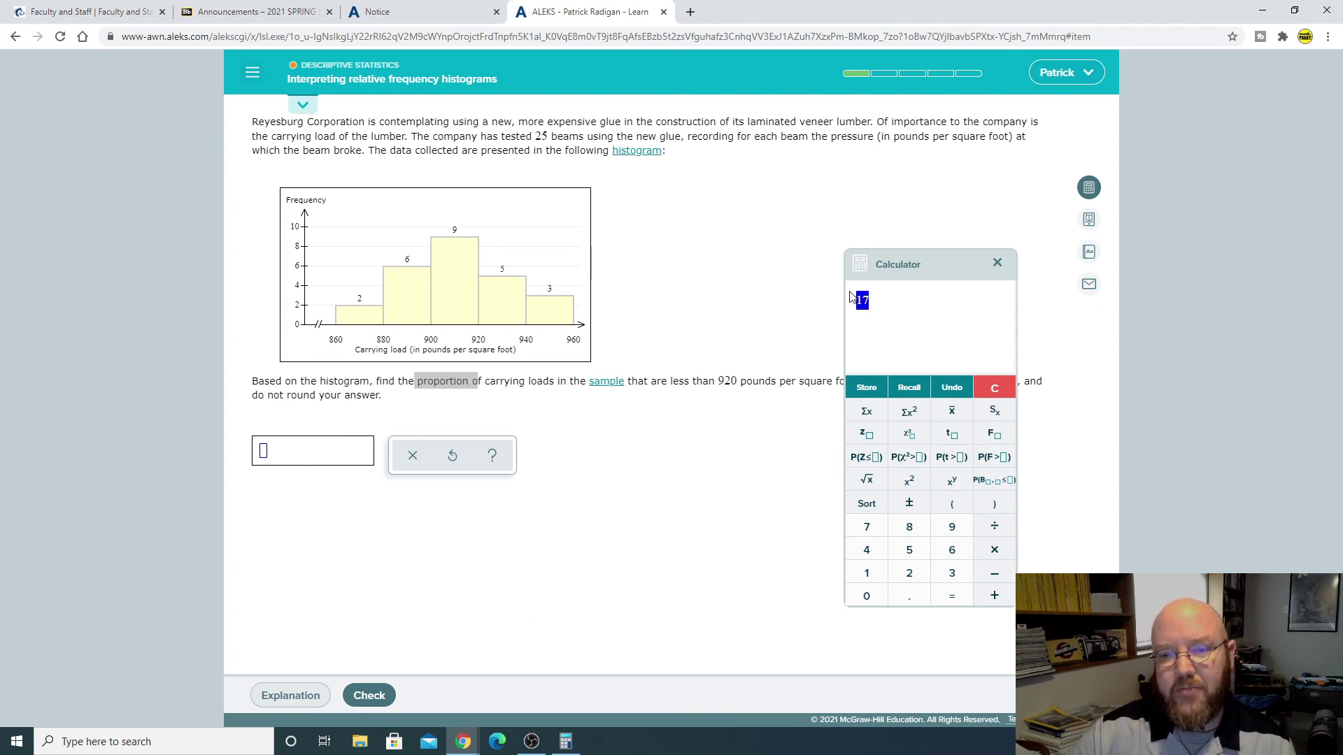
left_click(877, 311)
type("/")
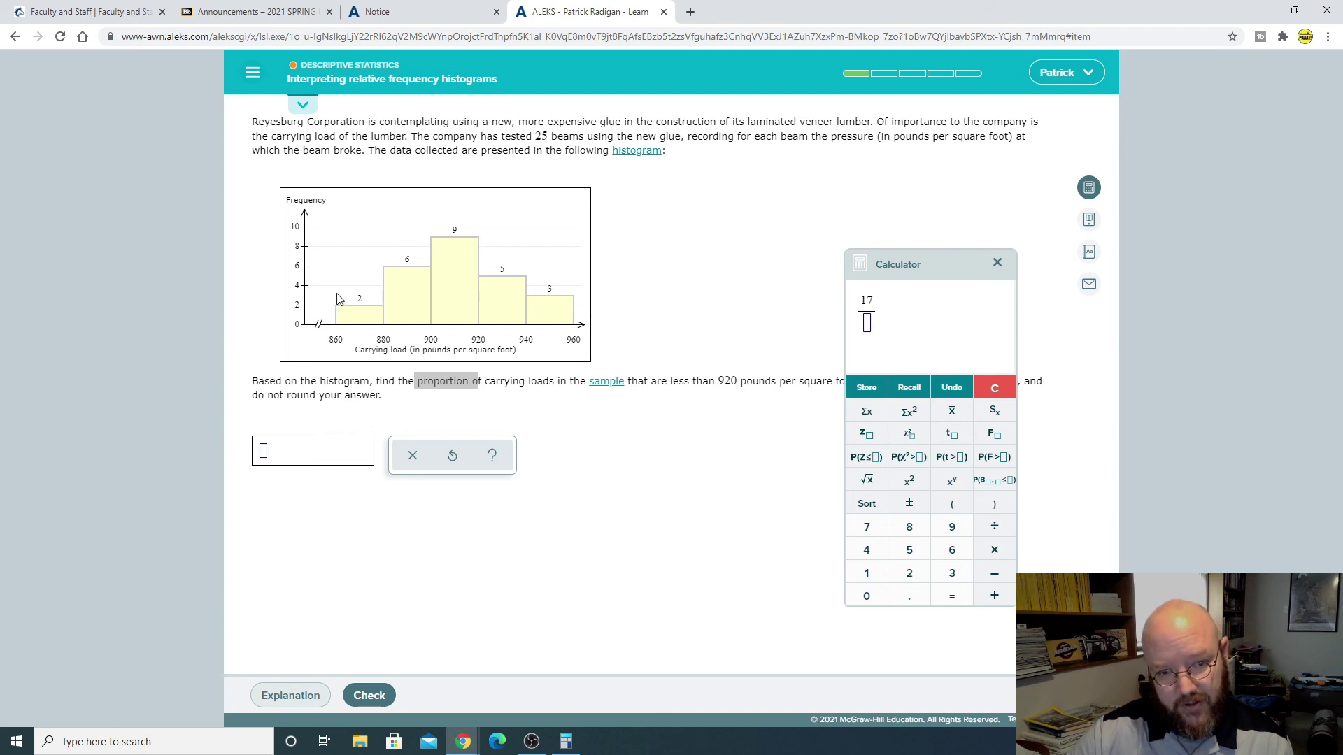
type("2")
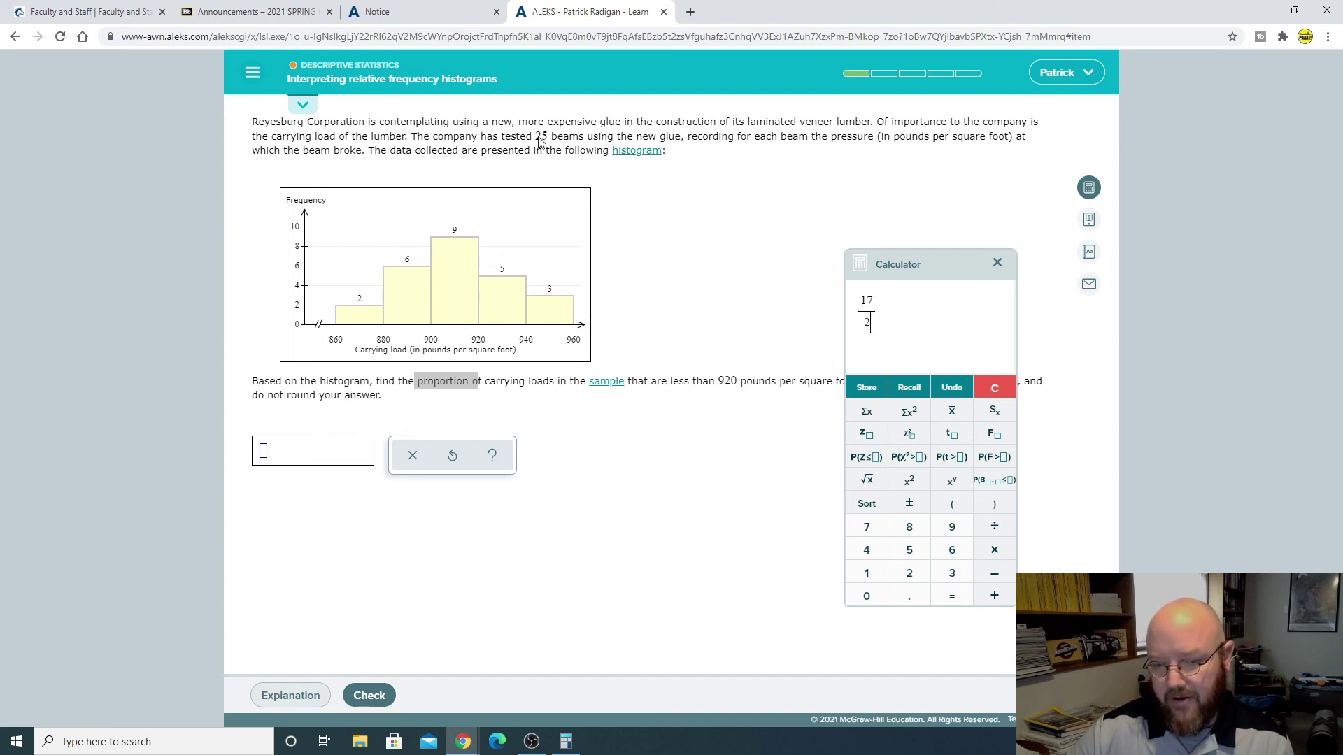
type("5")
key("Return")
Step: Enter 0.68 as the proportion of loads under 920 and submit it
left_click(263, 456)
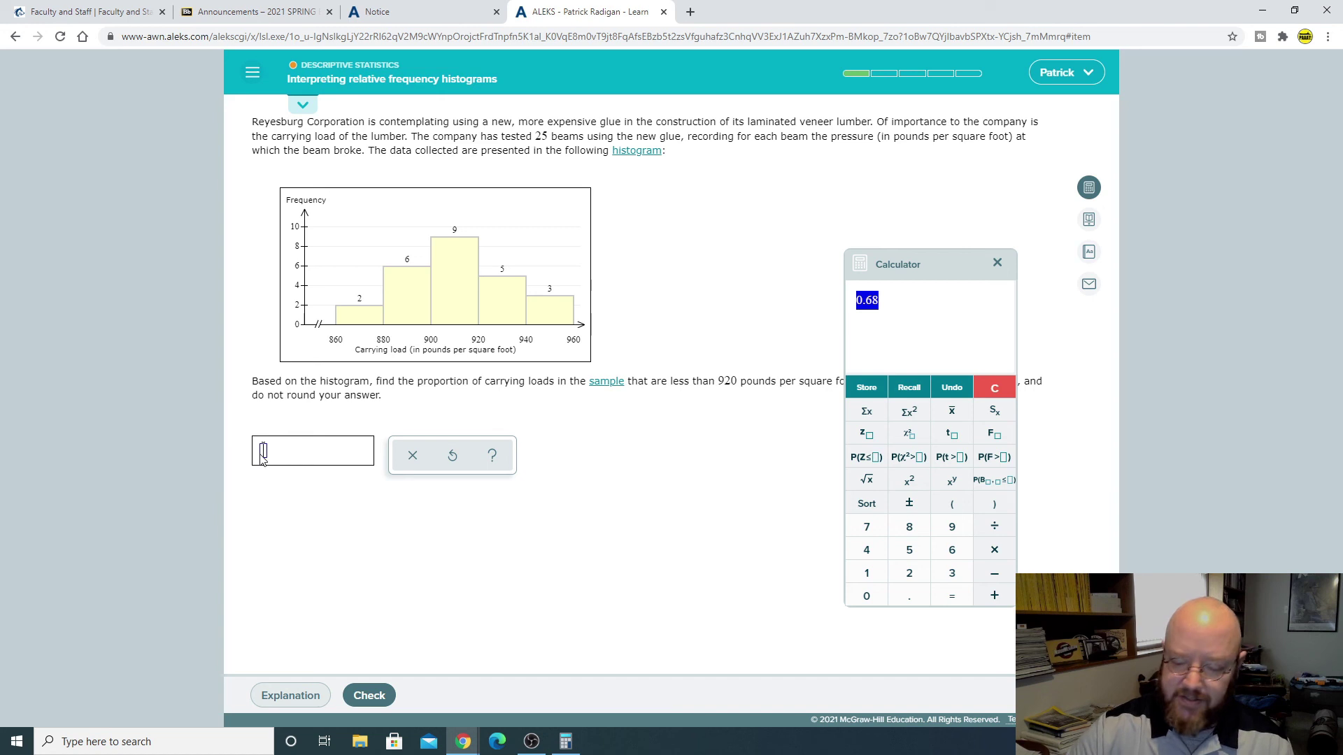
type("0.68")
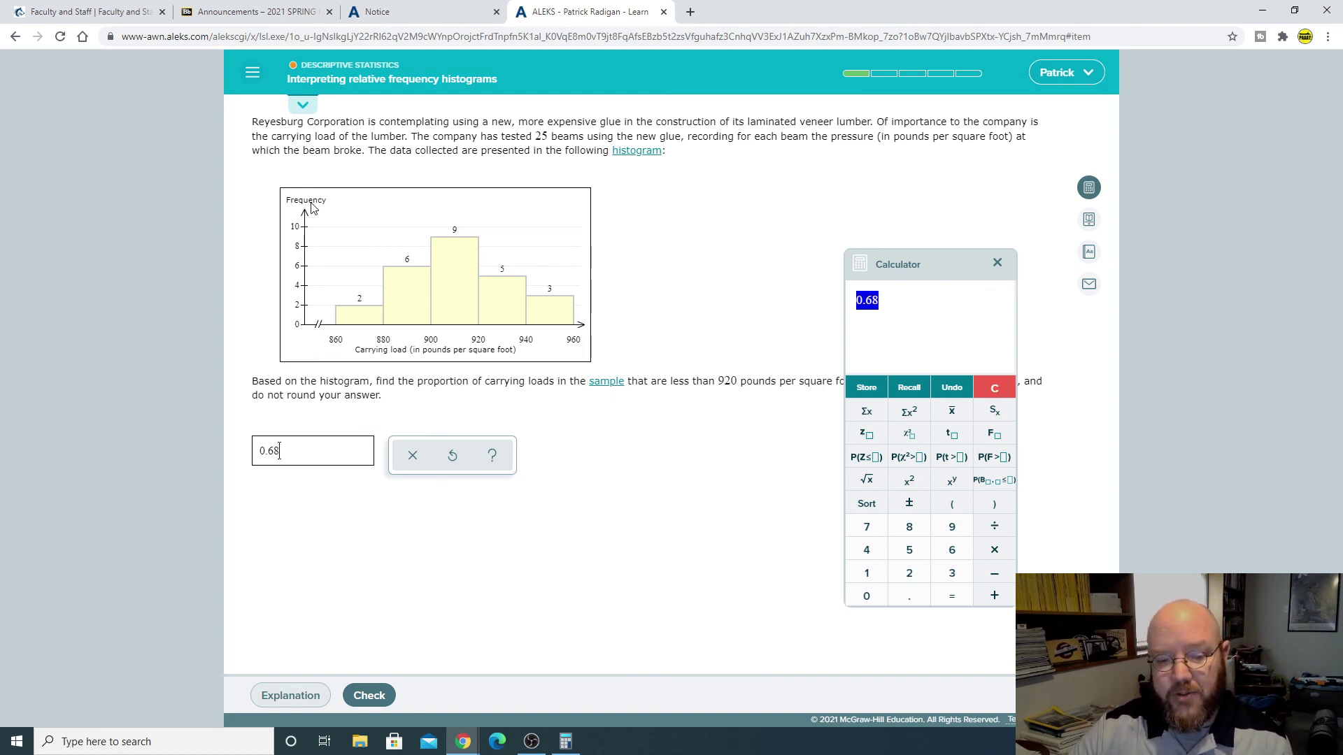
left_click(376, 697)
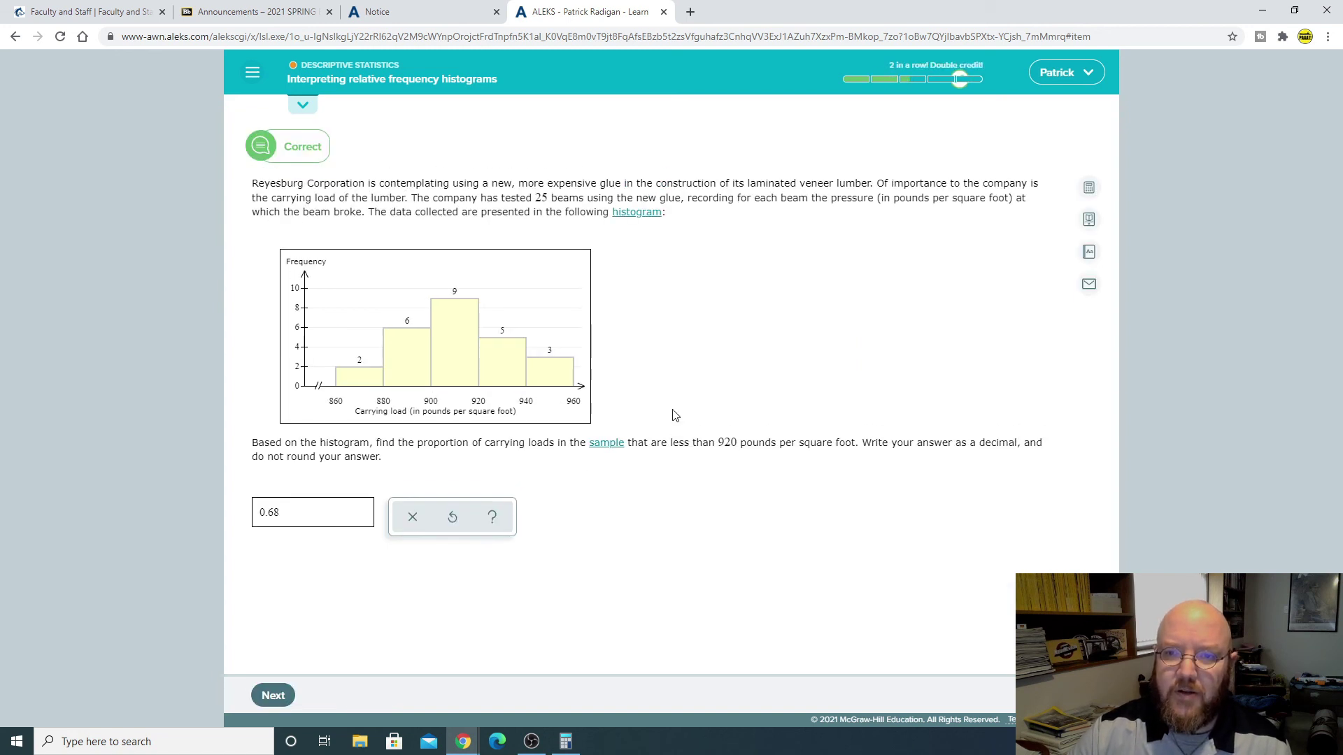